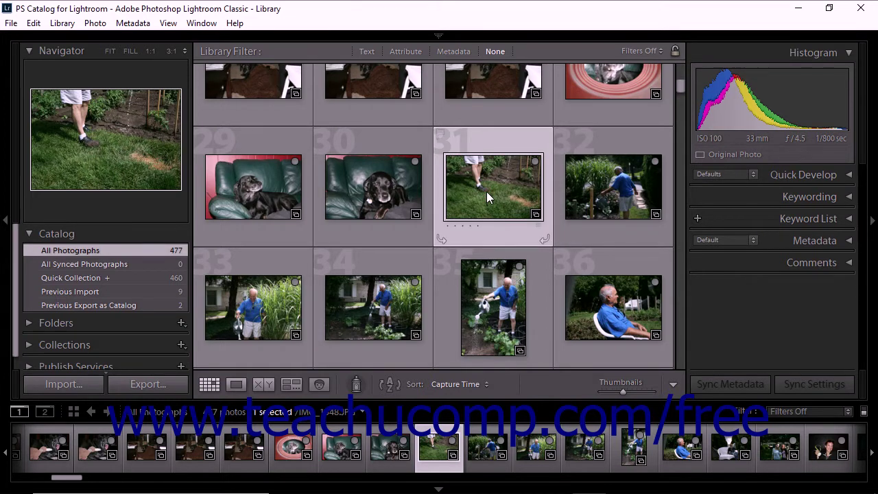
Step: Tag photo 31, legs walking across the lawn, with the keyword Nature
{"action": "left_click", "coordinate": [801, 197]}
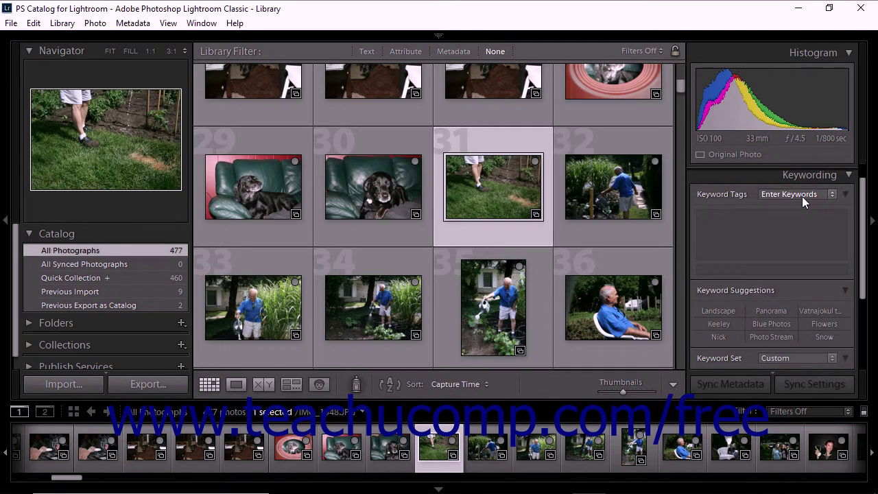
{"action": "left_click", "coordinate": [760, 230]}
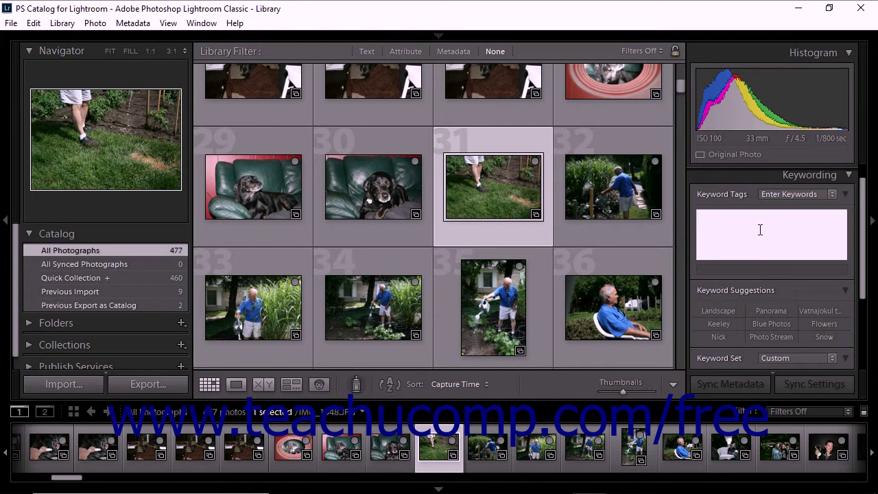
{"action": "type", "text": "Nature"}
{"action": "key", "text": "Return"}
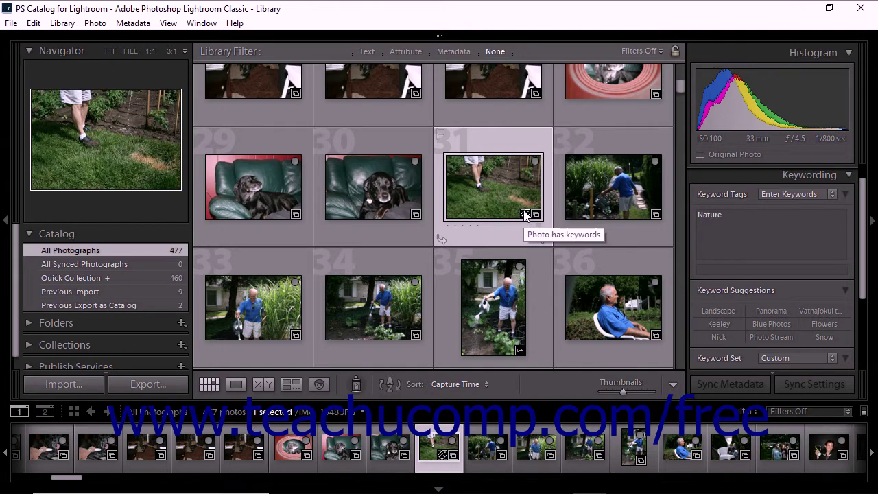
{"action": "mouse_move", "coordinate": [519, 184]}
{"action": "left_click", "coordinate": [730, 216]}
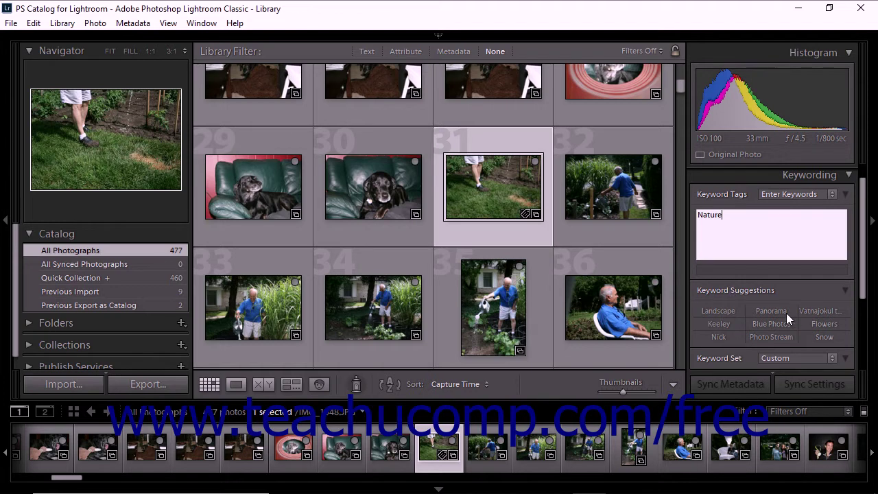
Step: Add the Landscape suggestion to photo 31, keeping the Custom keyword set
{"action": "left_click", "coordinate": [736, 310]}
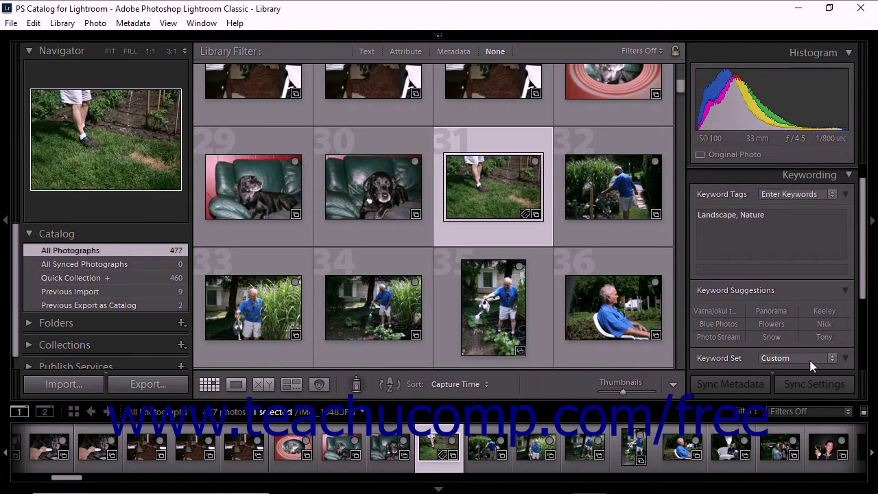
{"action": "left_click", "coordinate": [832, 358]}
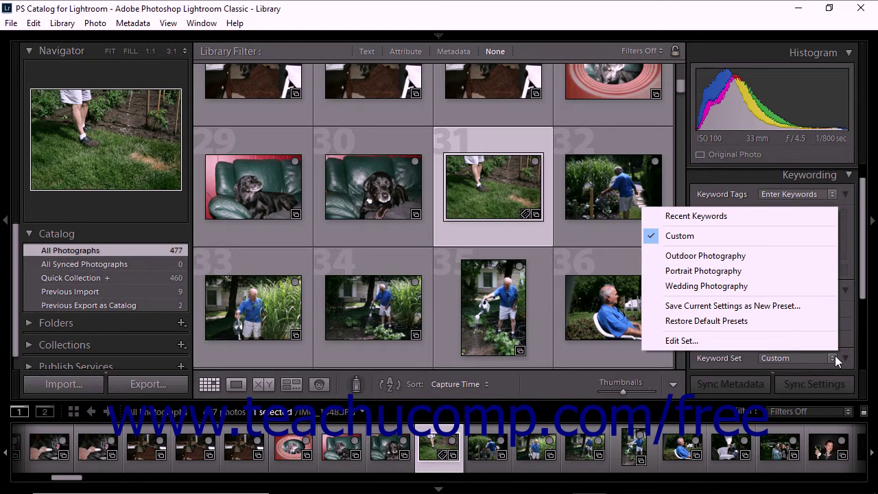
{"action": "left_click", "coordinate": [703, 21]}
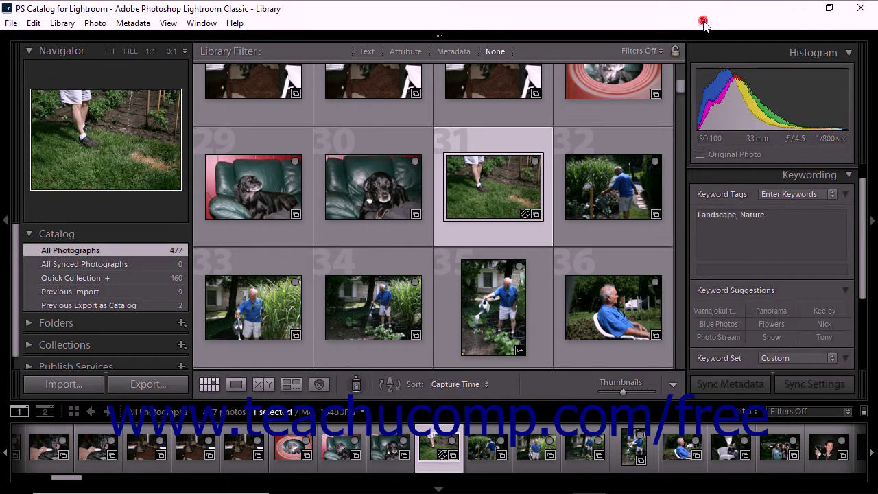
{"action": "left_click", "coordinate": [791, 177]}
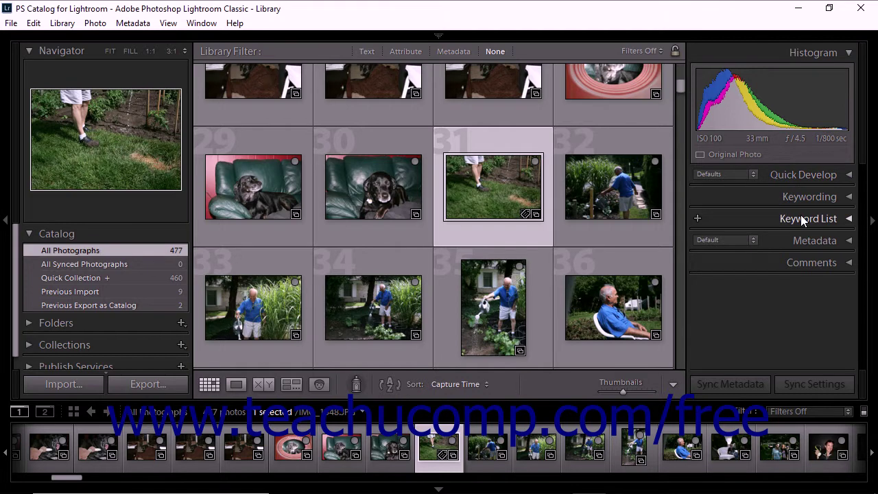
Step: Expand the Keyword List showing catalog keywords, with Landscape (6) and Nature (1) checked
{"action": "left_click", "coordinate": [801, 217]}
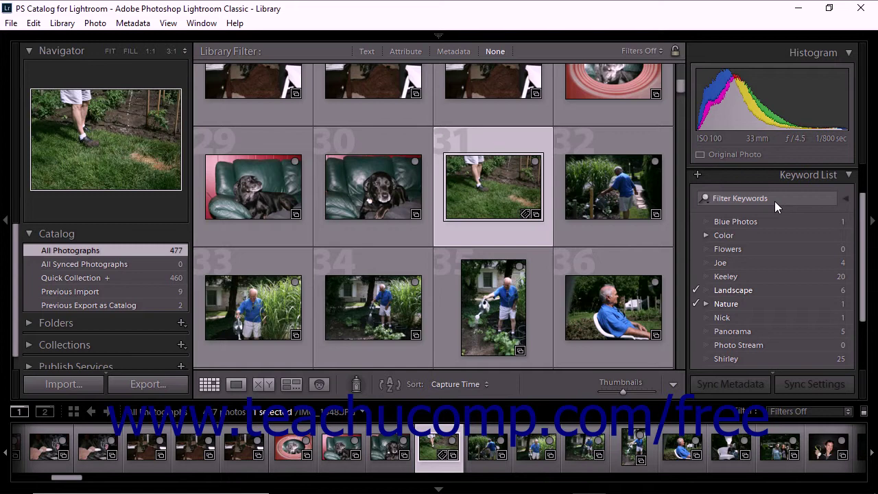
{"action": "mouse_move", "coordinate": [732, 218]}
{"action": "mouse_move", "coordinate": [508, 190]}
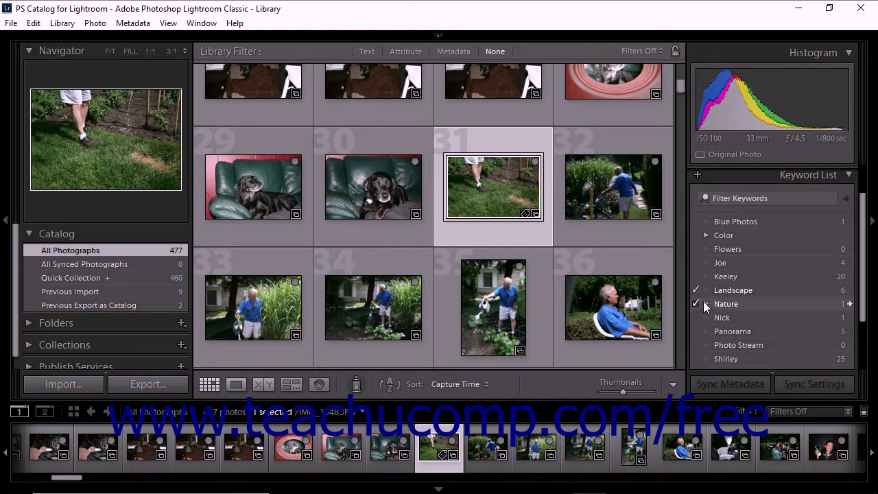
Step: Create the keyword Garden with synonym Nature, not added to selected photos
{"action": "left_click", "coordinate": [696, 175]}
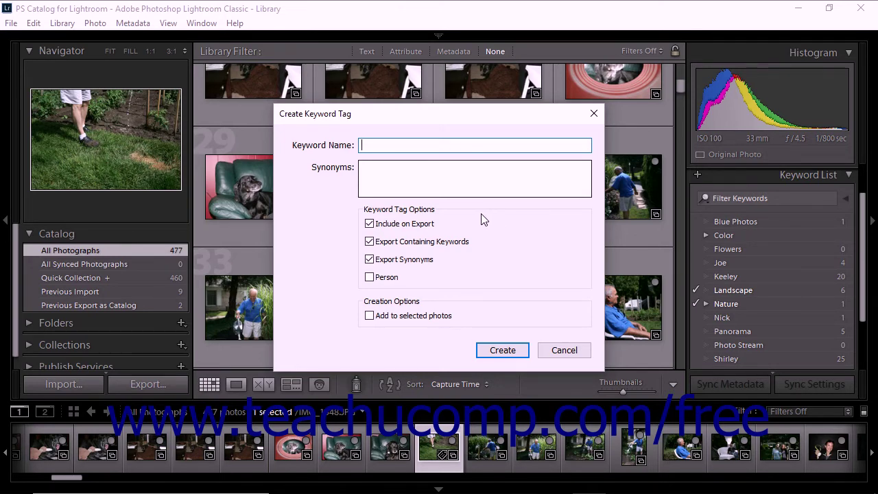
{"action": "type", "text": "Garden"}
{"action": "left_click", "coordinate": [425, 166]}
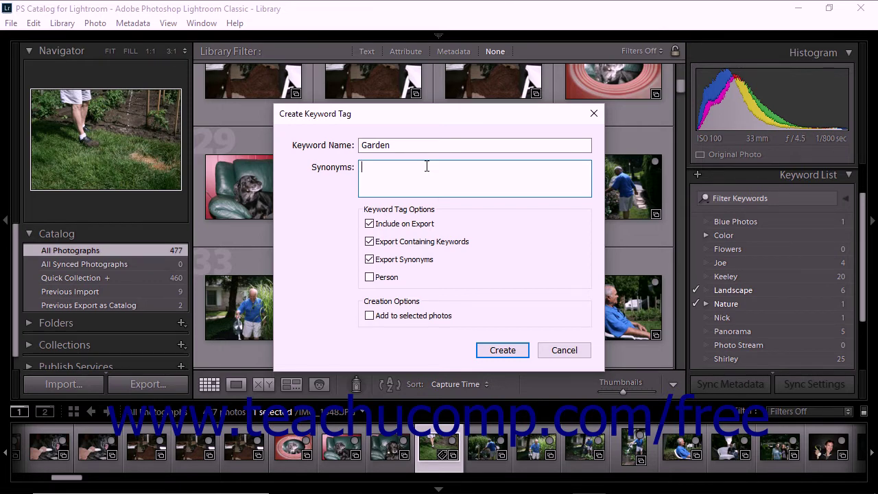
{"action": "type", "text": "Nature"}
{"action": "left_click", "coordinate": [501, 349]}
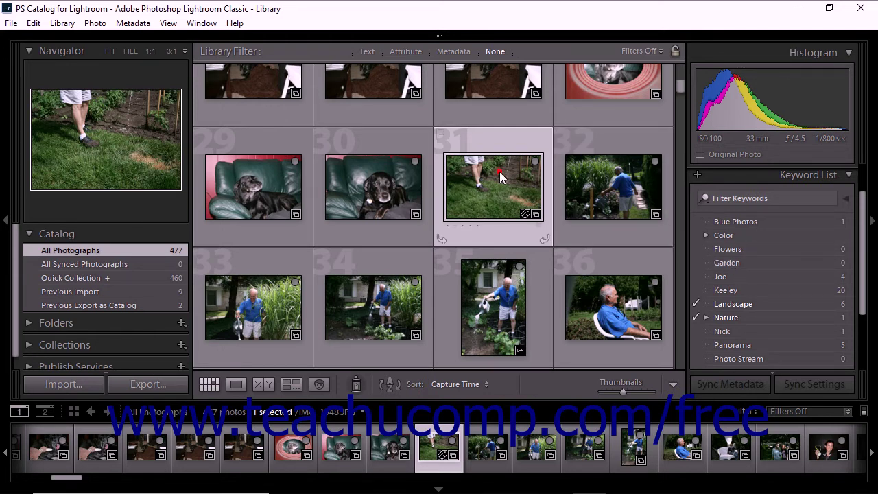
Step: Apply the Garden keyword to photos 31 and 32, bringing its count to 2
{"action": "left_click", "coordinate": [694, 262]}
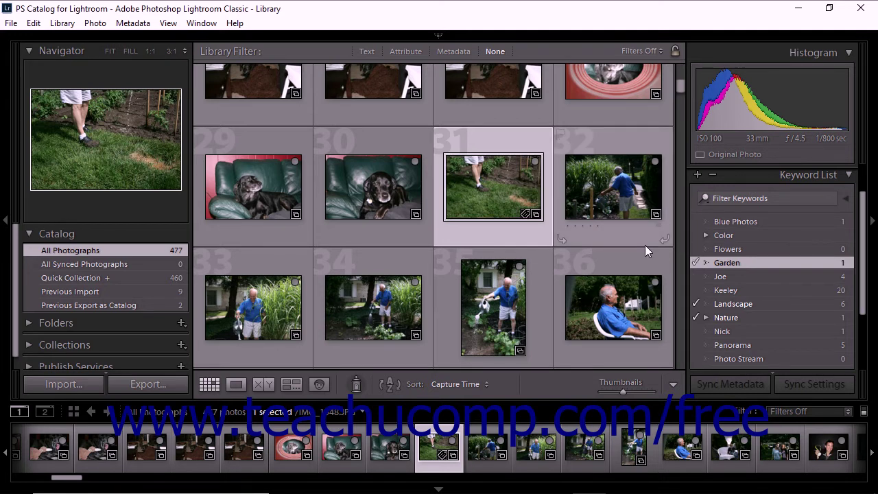
{"action": "left_click", "coordinate": [606, 199]}
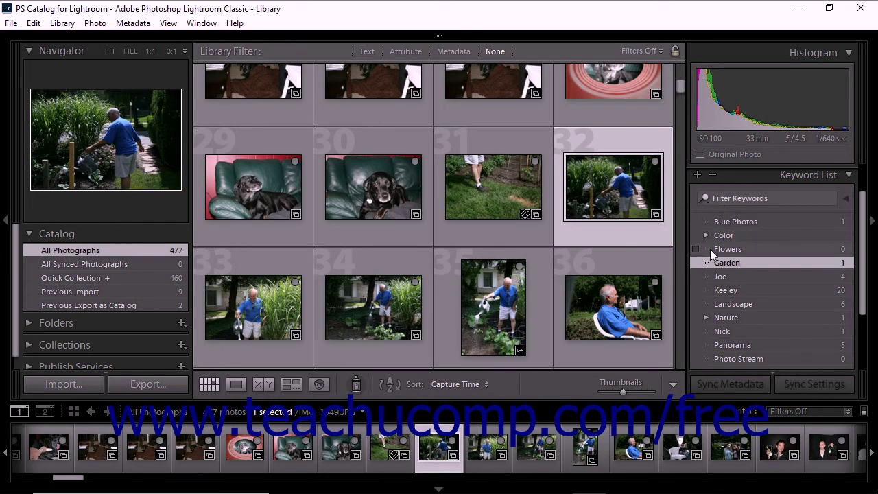
{"action": "left_click_drag", "start_coordinate": [719, 263], "coordinate": [615, 196]}
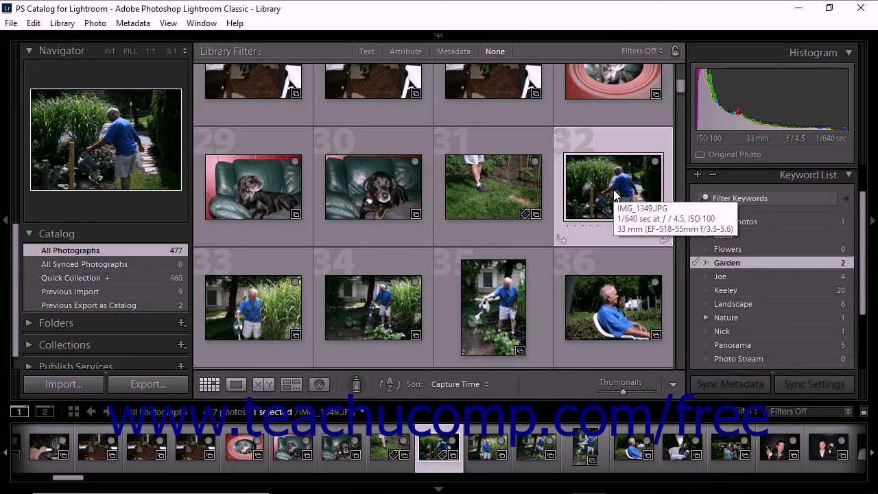
{"action": "mouse_move", "coordinate": [724, 262]}
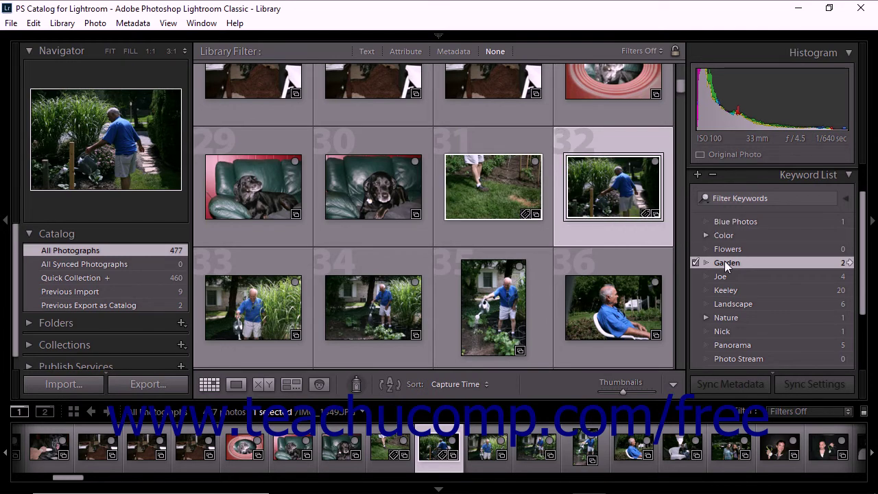
{"action": "right_click", "coordinate": [725, 262]}
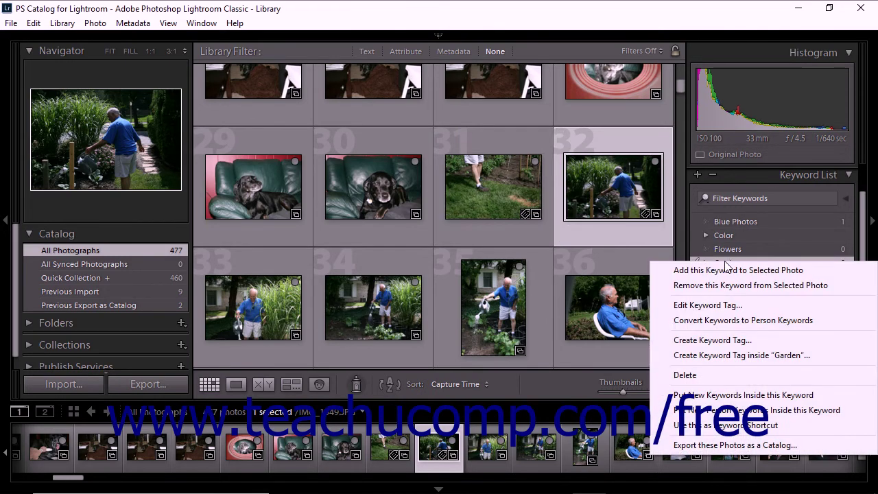
{"action": "left_click", "coordinate": [726, 304]}
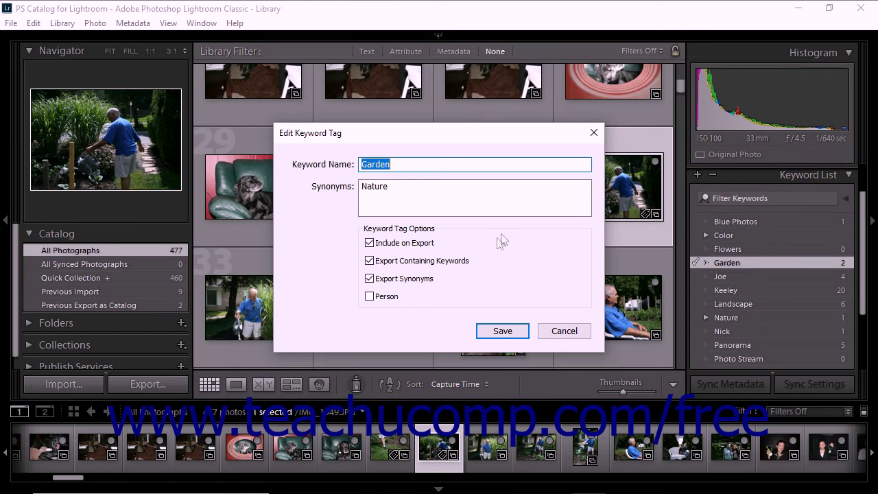
{"action": "left_click", "coordinate": [504, 335]}
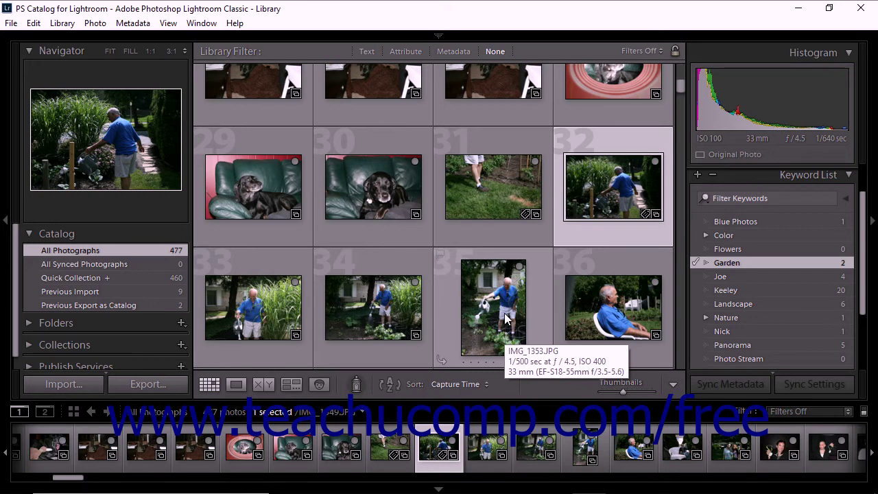
Step: Delete Garden from photo 32's keyword tags, then bring back the Keyword List
{"action": "left_click", "coordinate": [589, 197]}
{"action": "left_click", "coordinate": [790, 175]}
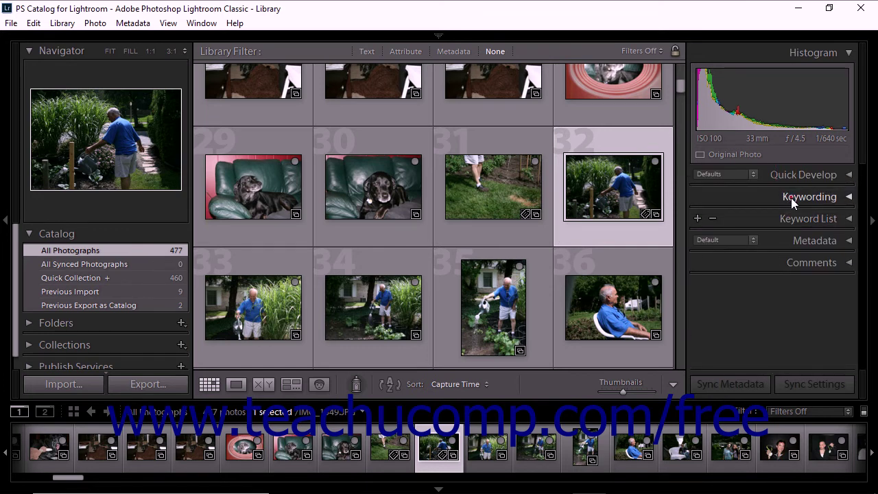
{"action": "left_click", "coordinate": [790, 198]}
{"action": "left_click", "coordinate": [755, 222]}
{"action": "double_click", "coordinate": [754, 222]}
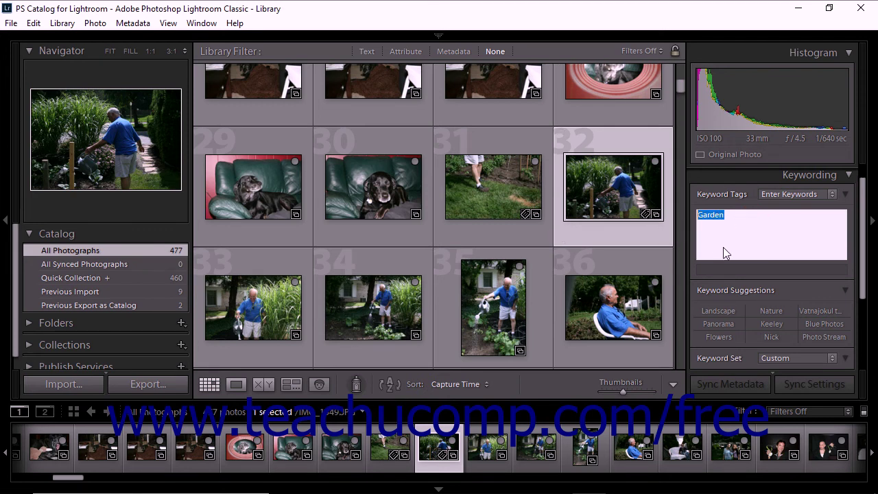
{"action": "key", "text": "Delete"}
{"action": "left_click", "coordinate": [693, 274]}
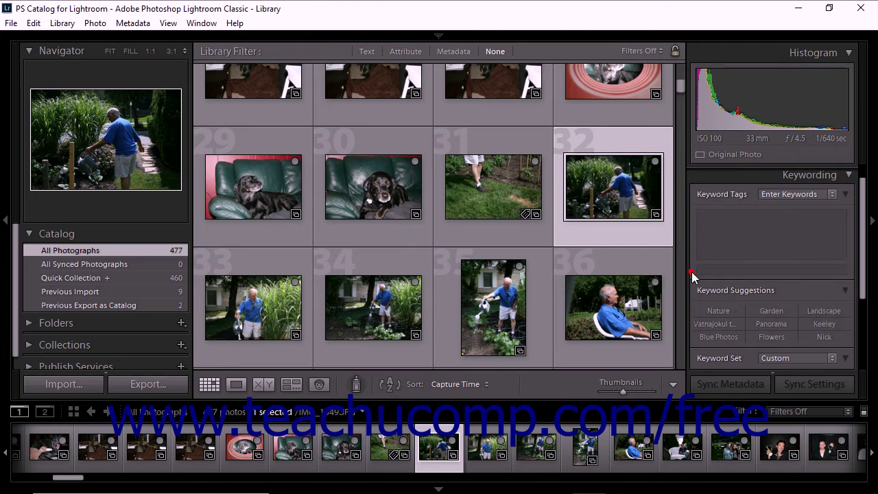
{"action": "left_click", "coordinate": [781, 175]}
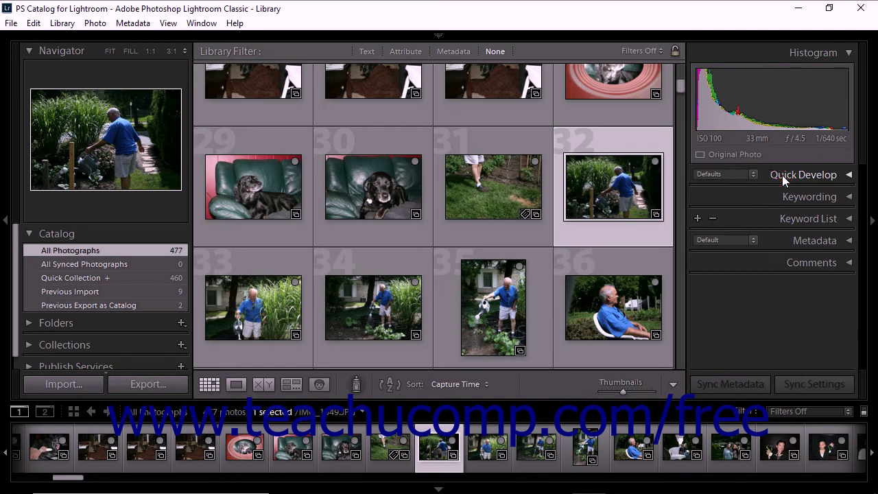
{"action": "left_click", "coordinate": [780, 216]}
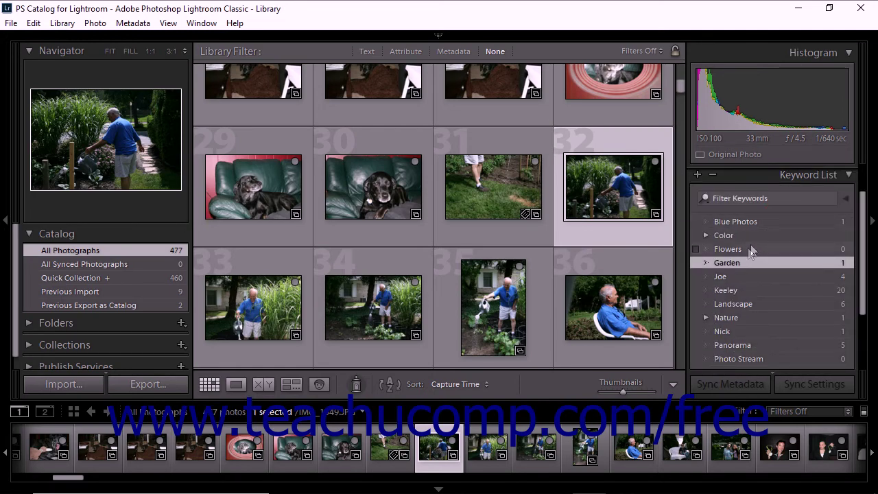
Step: Delete the Garden keyword from the catalog, confirming its removal from one photo
{"action": "right_click", "coordinate": [730, 260]}
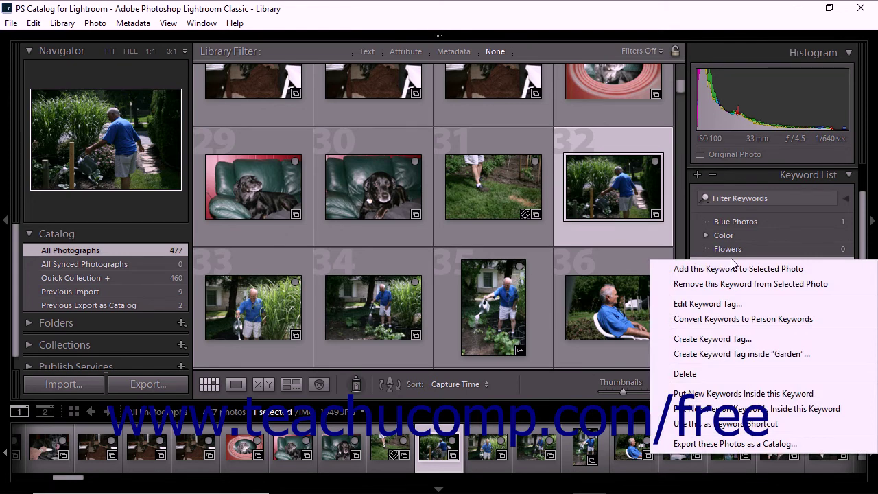
{"action": "left_click", "coordinate": [686, 374]}
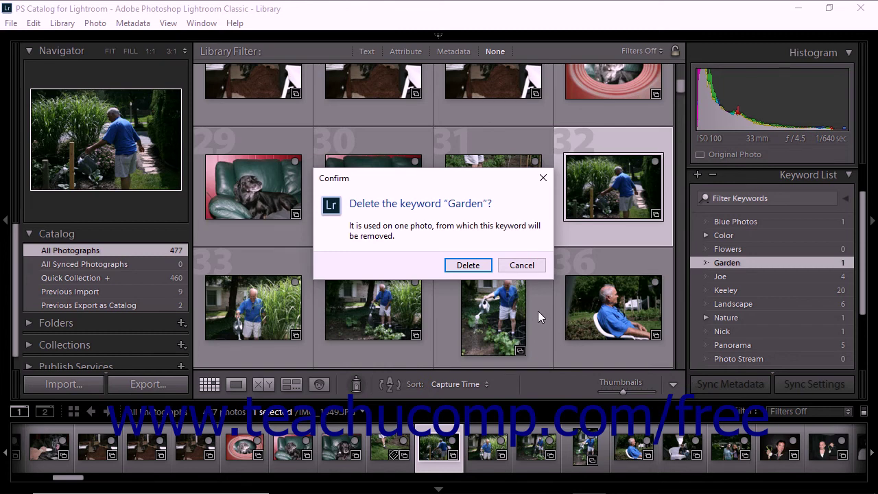
{"action": "left_click", "coordinate": [482, 272]}
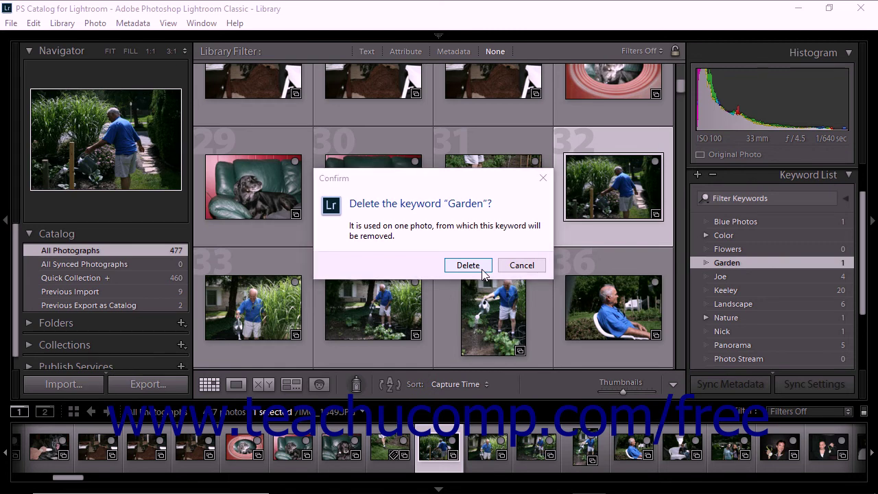